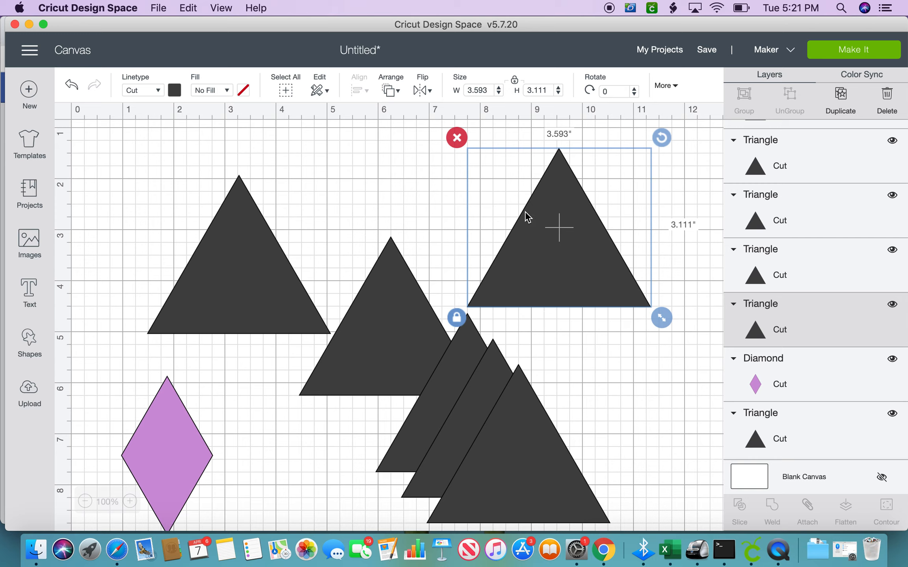
Move the overlapping triangle up between the two upper triangles on the canvas and proceed to the mat preparation
{"action": "left_click_drag", "start_coordinate": [370, 356], "coordinate": [366, 255]}
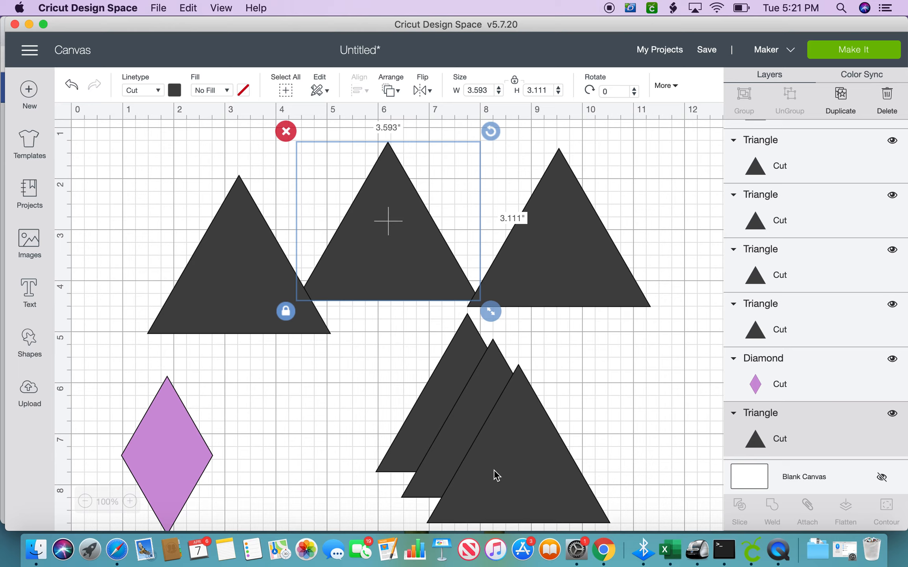
{"action": "left_click", "coordinate": [835, 53]}
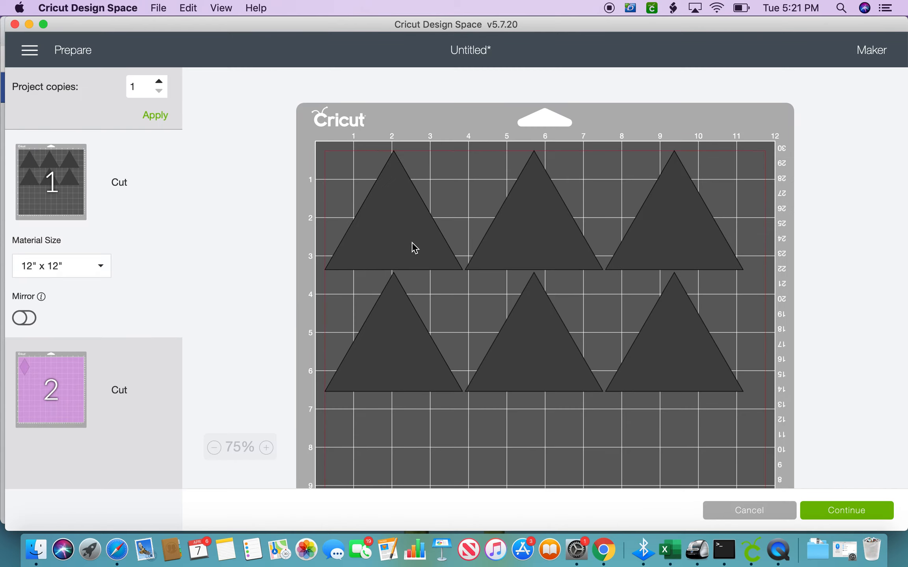
Rotate the middle triangle of the mat's upper row upside down and nest it beside the first triangle
{"action": "left_click", "coordinate": [510, 254]}
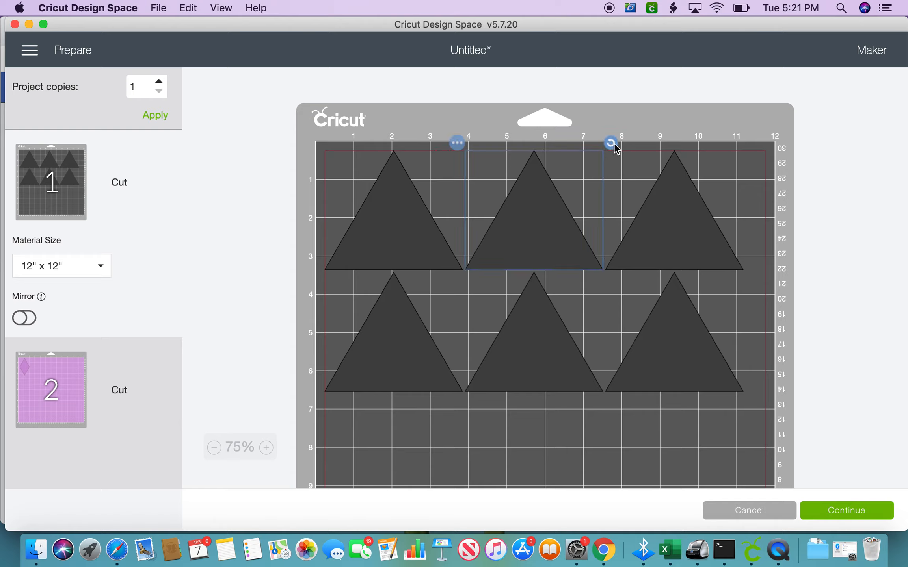
{"action": "left_click_drag", "start_coordinate": [614, 147], "coordinate": [476, 218]}
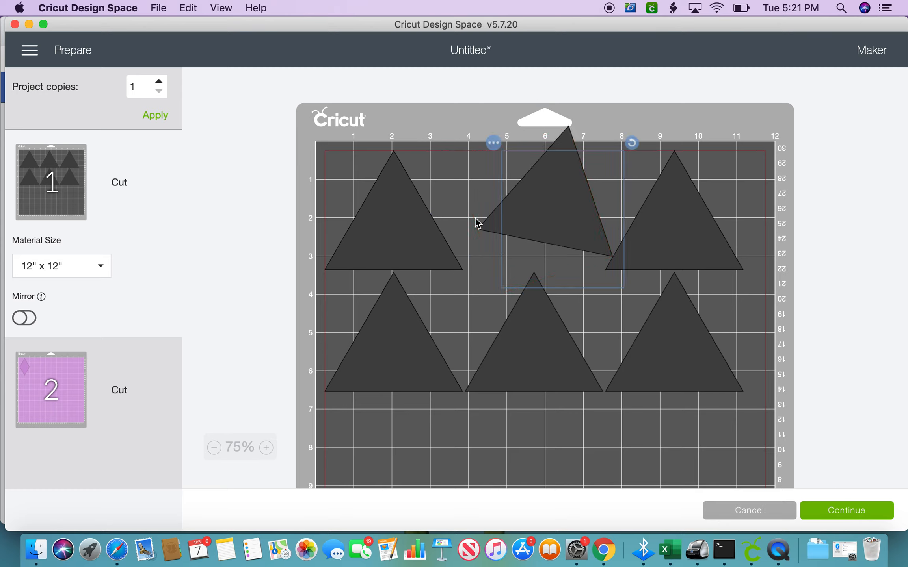
{"action": "left_click_drag", "start_coordinate": [631, 142], "coordinate": [609, 265]}
{"action": "left_click_drag", "start_coordinate": [573, 219], "coordinate": [488, 223]}
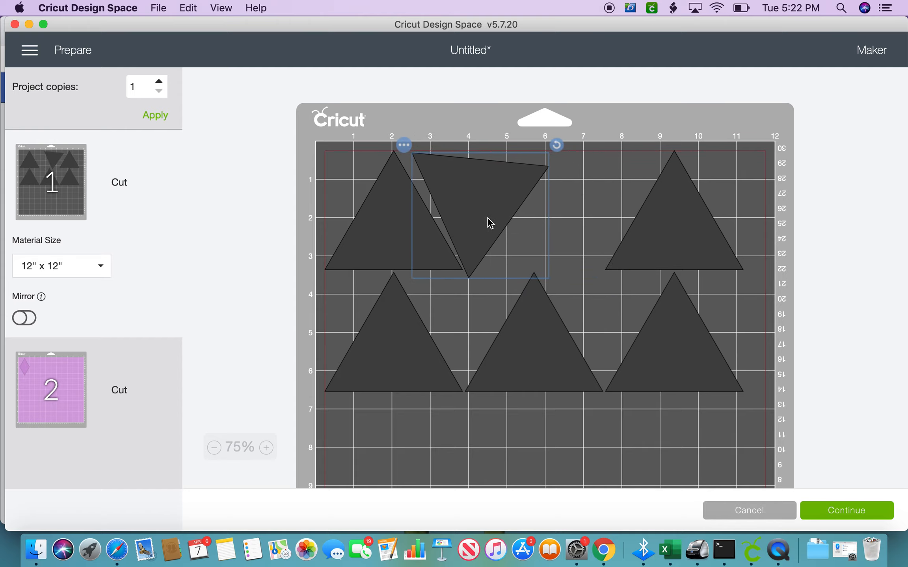
{"action": "left_click_drag", "start_coordinate": [557, 146], "coordinate": [552, 119]}
{"action": "left_click_drag", "start_coordinate": [491, 196], "coordinate": [489, 196]}
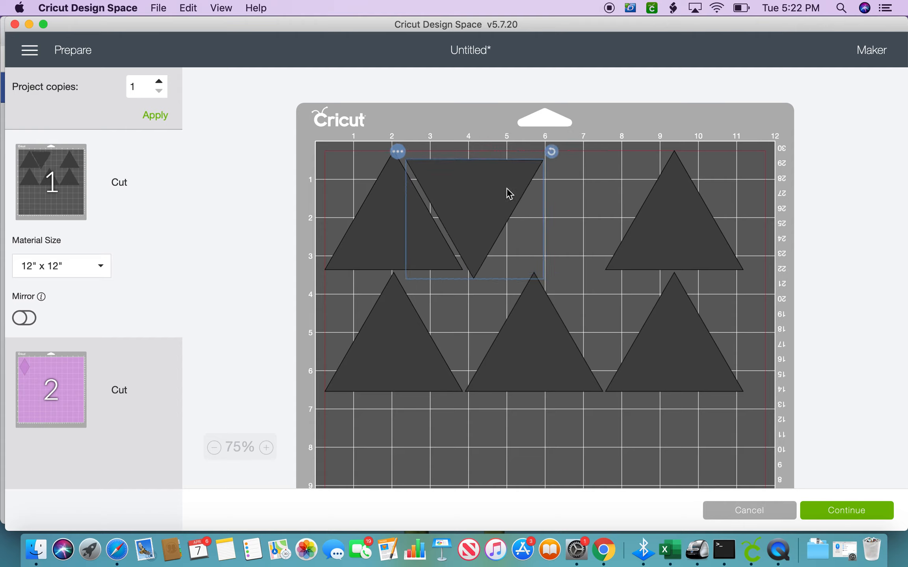
Align the inverted triangle with the mat's upper margin and nest the row's last upright triangle closely against it
{"action": "left_click_drag", "start_coordinate": [686, 229], "coordinate": [573, 231]}
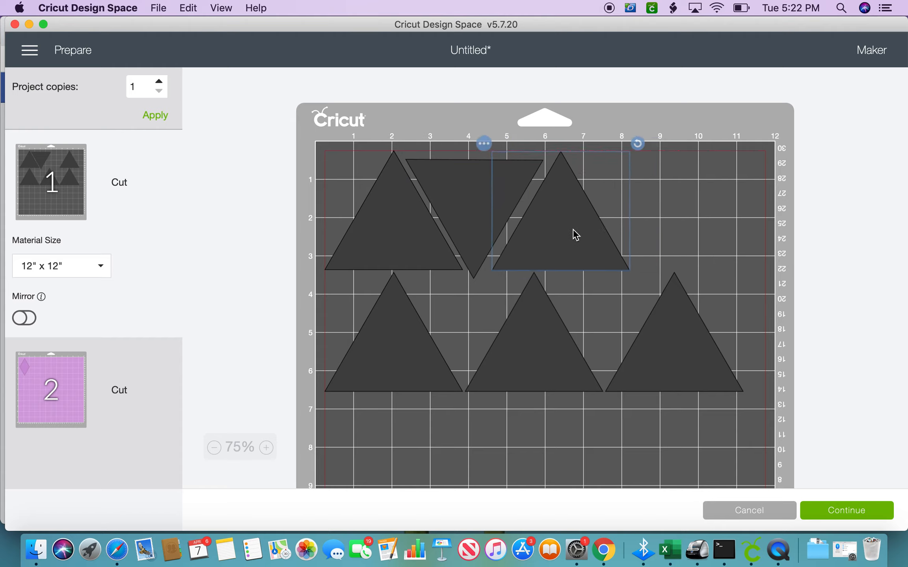
{"action": "left_click_drag", "start_coordinate": [468, 200], "coordinate": [459, 189]}
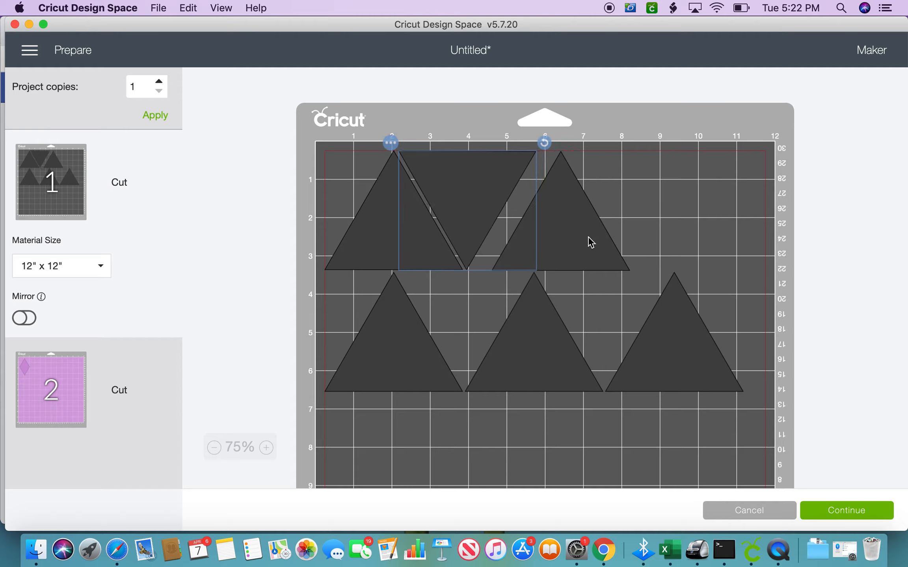
{"action": "left_click", "coordinate": [587, 236]}
{"action": "left_click_drag", "start_coordinate": [587, 236], "coordinate": [570, 230]}
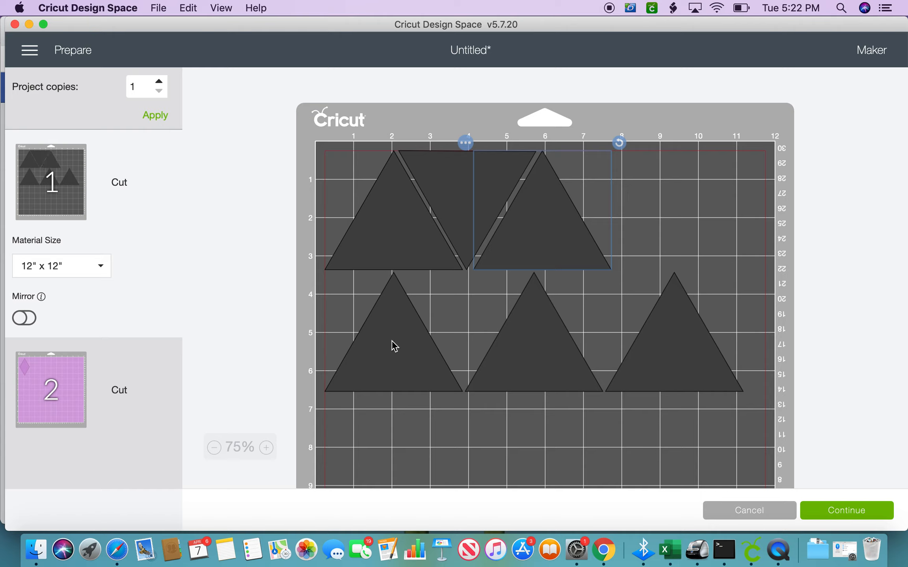
Move the last two triangles of the second row to the end of the first row, inverting the first one so they nest
{"action": "left_click", "coordinate": [690, 352]}
{"action": "left_click_drag", "start_coordinate": [748, 266], "coordinate": [627, 208]}
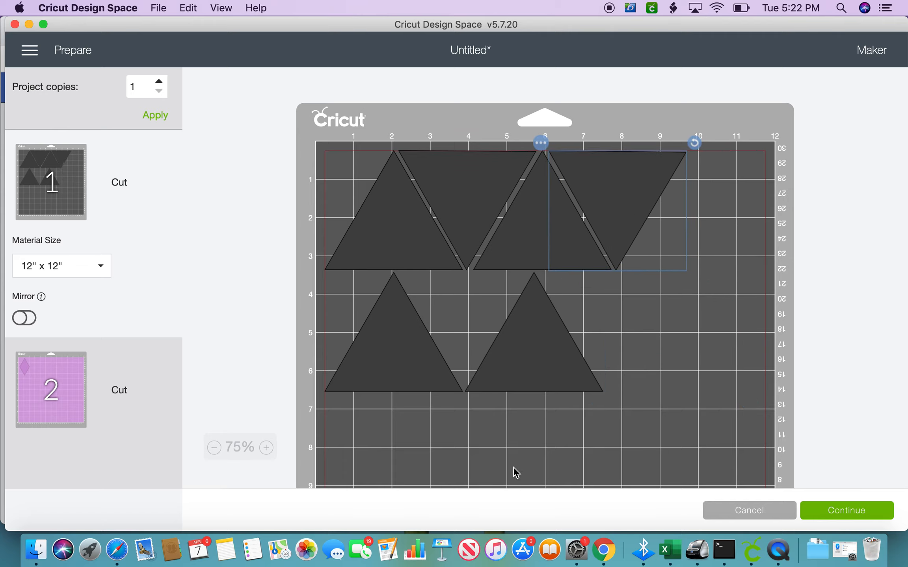
{"action": "left_click_drag", "start_coordinate": [547, 347], "coordinate": [701, 237]}
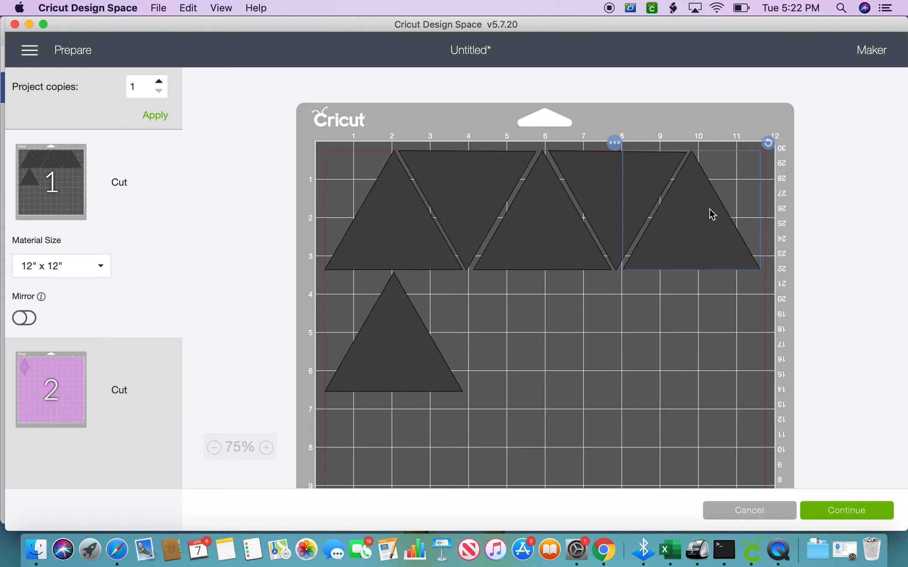
Hide the single triangle left in the second row of the mat so that it is not cut
{"action": "left_click", "coordinate": [397, 338]}
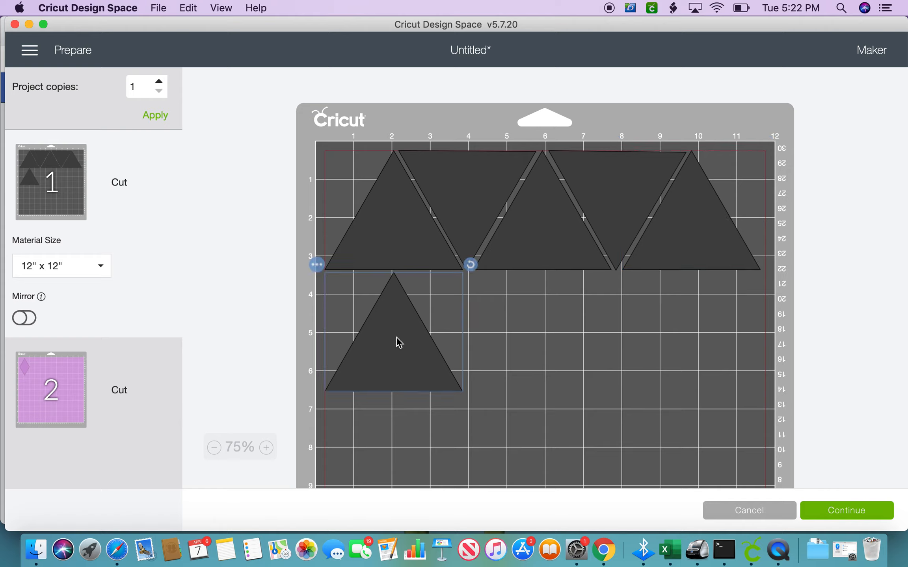
{"action": "left_click", "coordinate": [317, 264]}
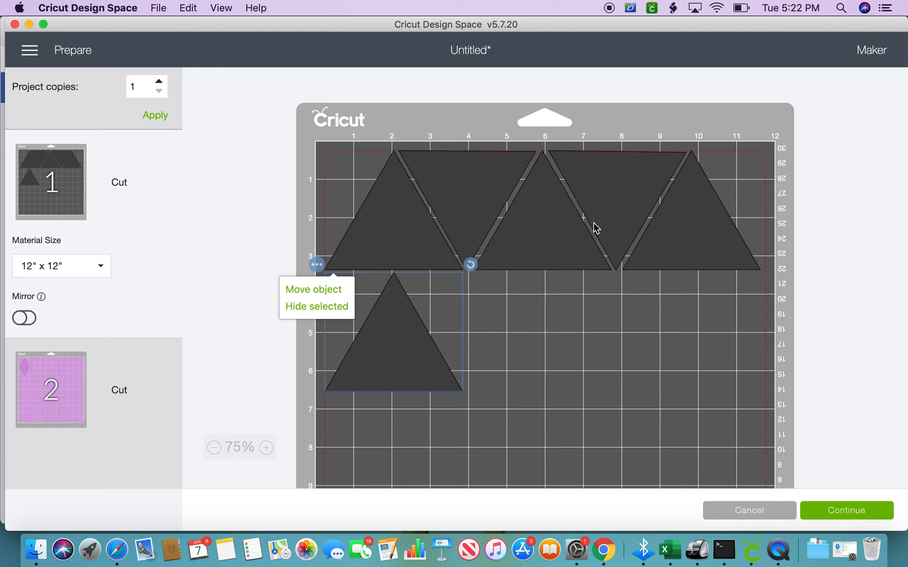
{"action": "left_click", "coordinate": [338, 308]}
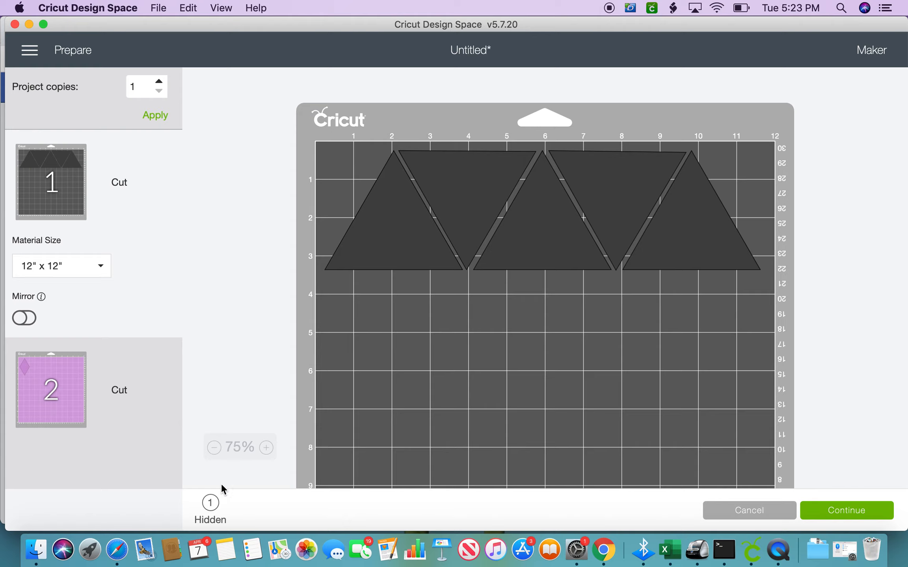
{"action": "mouse_move", "coordinate": [206, 512]}
{"action": "left_click_drag", "start_coordinate": [484, 215], "coordinate": [520, 229]}
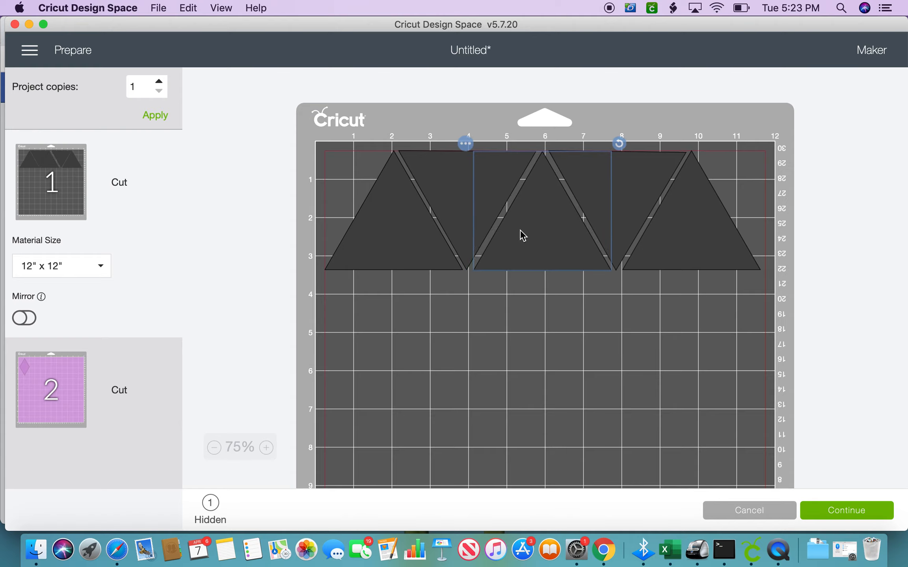
Move the diamond from the purple mat 2 to the existing black mat 1
{"action": "left_click", "coordinate": [70, 370]}
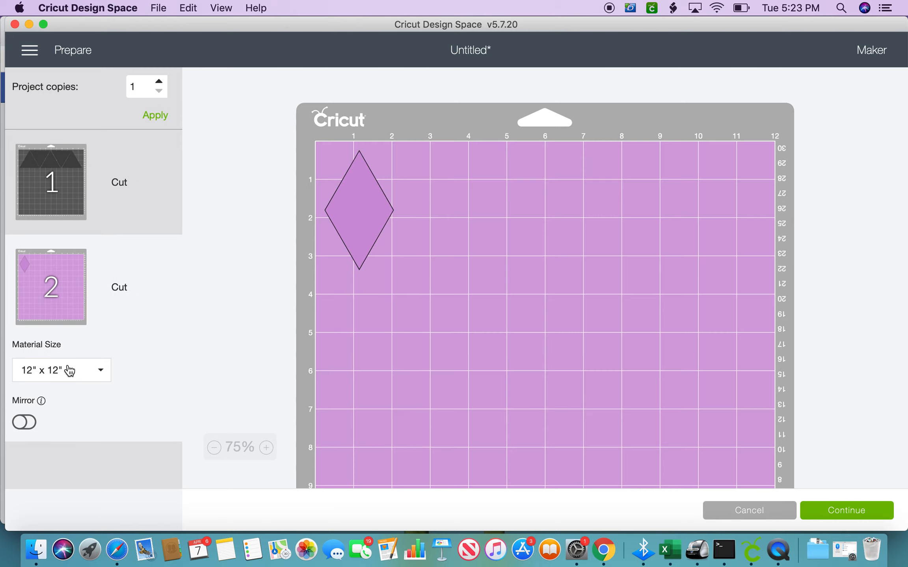
{"action": "left_click", "coordinate": [357, 219]}
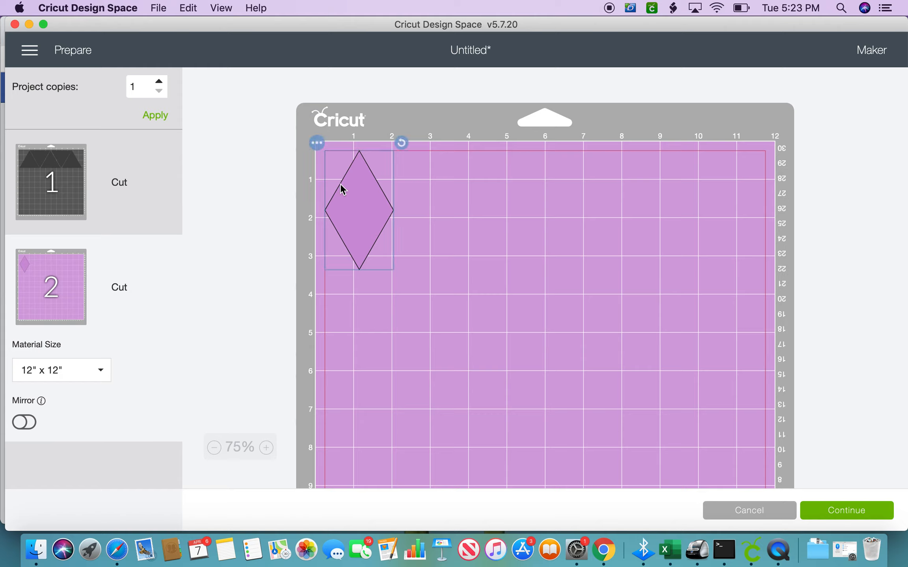
{"action": "left_click", "coordinate": [316, 144]}
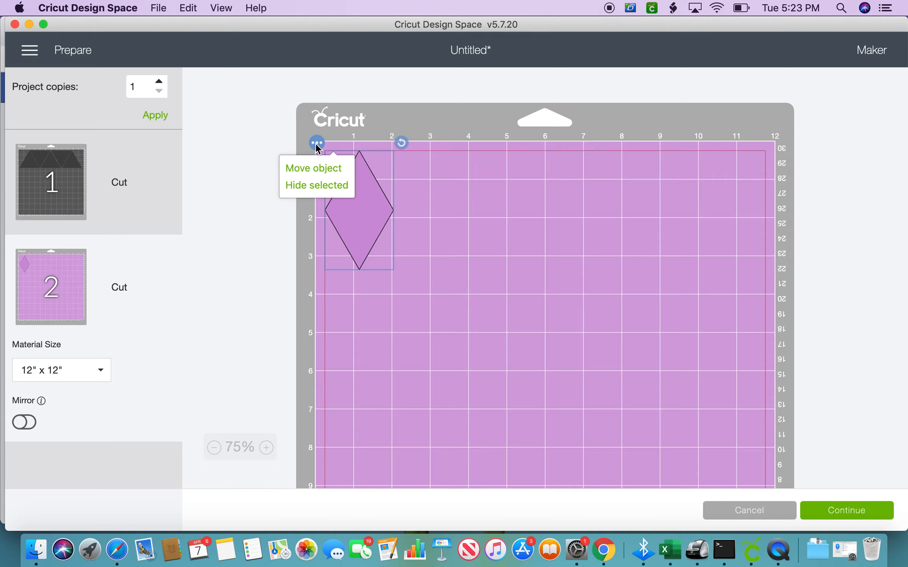
{"action": "left_click", "coordinate": [319, 165]}
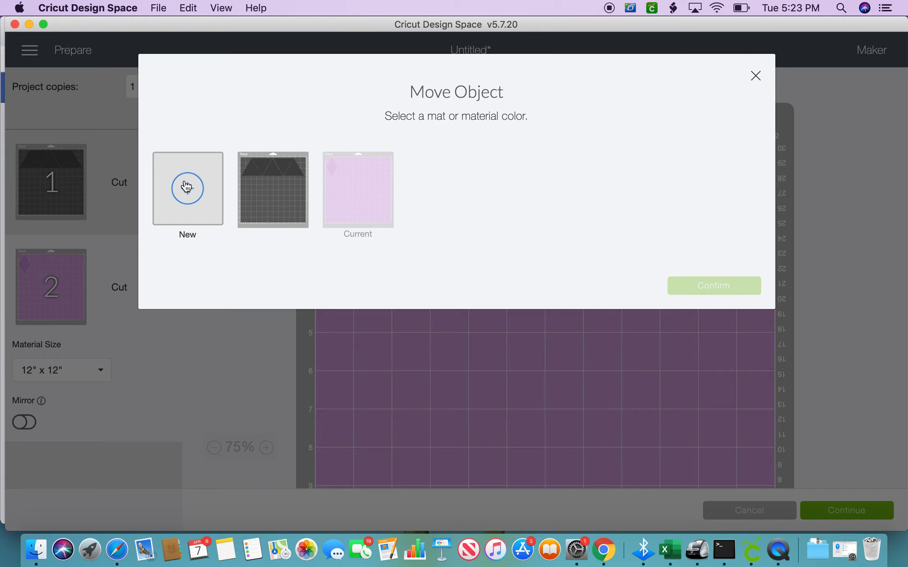
{"action": "left_click", "coordinate": [263, 200]}
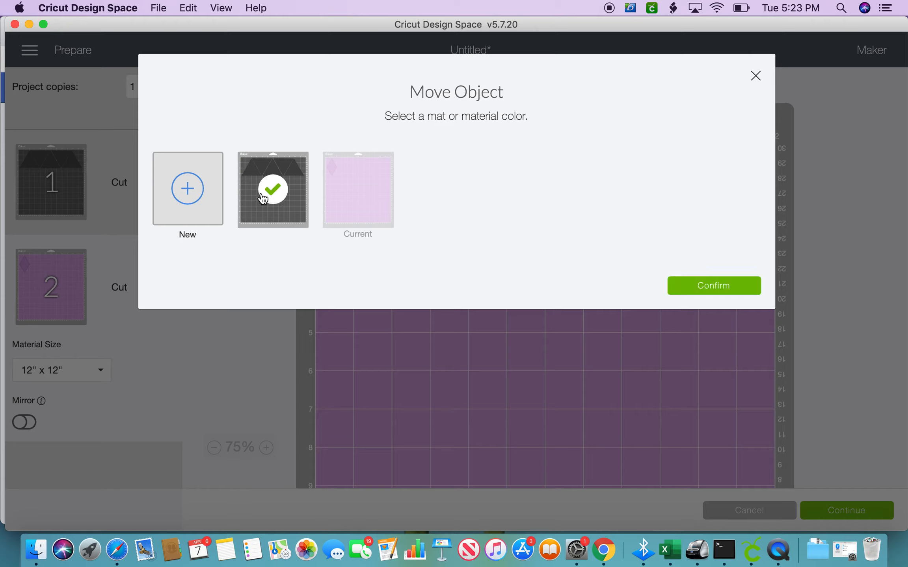
{"action": "left_click", "coordinate": [688, 286]}
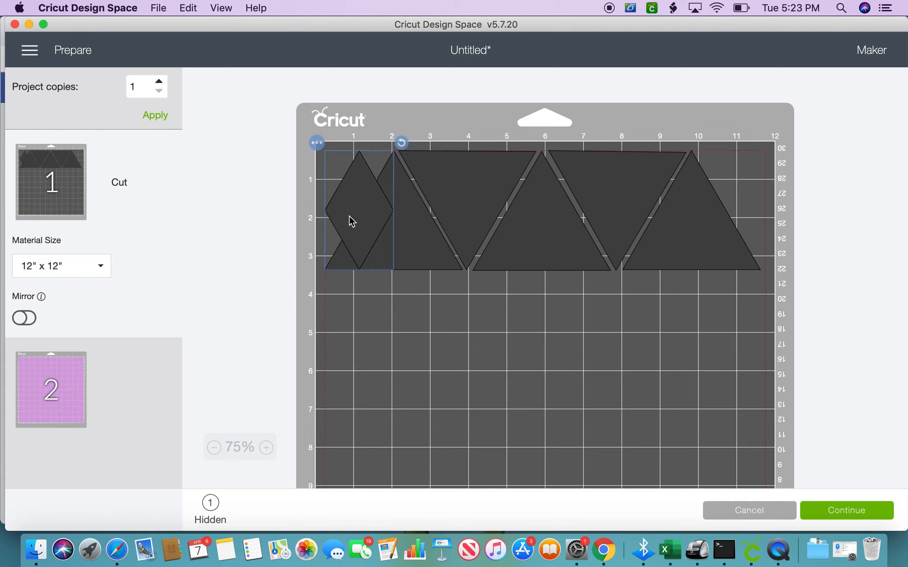
Position the diamond below the triangle row along the mat's left margin, its upper tip at about 5 inches
{"action": "left_click_drag", "start_coordinate": [352, 221], "coordinate": [345, 398]}
{"action": "scroll", "coordinate": [494, 333], "scroll_direction": "down", "scroll_amount": 3}
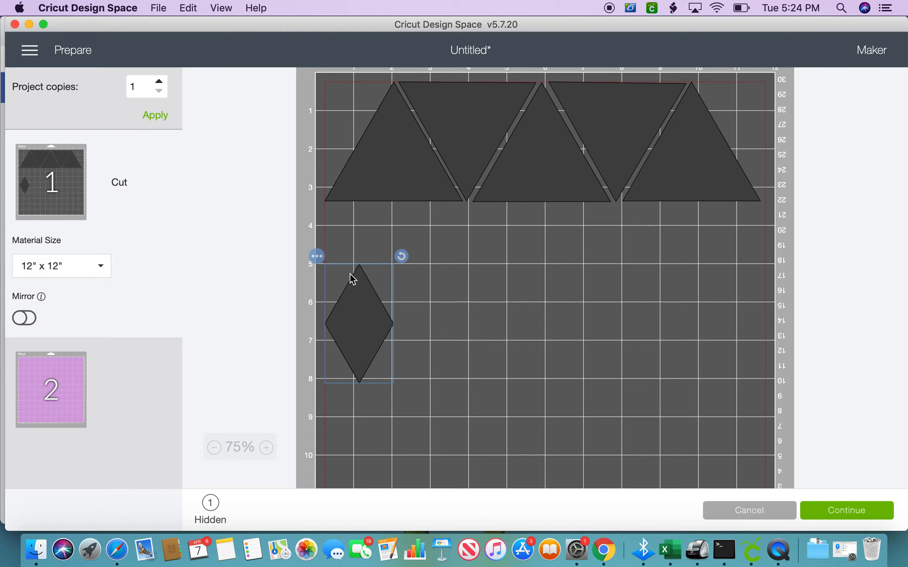
{"action": "left_click_drag", "start_coordinate": [356, 282], "coordinate": [356, 284]}
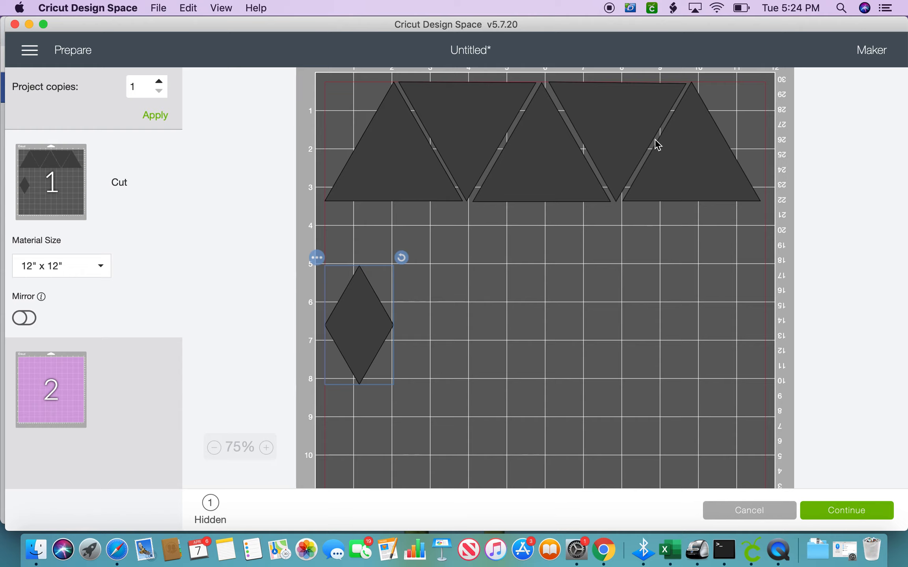
Check the whole mat layout and continue to the machine connection stage
{"action": "scroll", "coordinate": [537, 300], "scroll_direction": "down", "scroll_amount": 5}
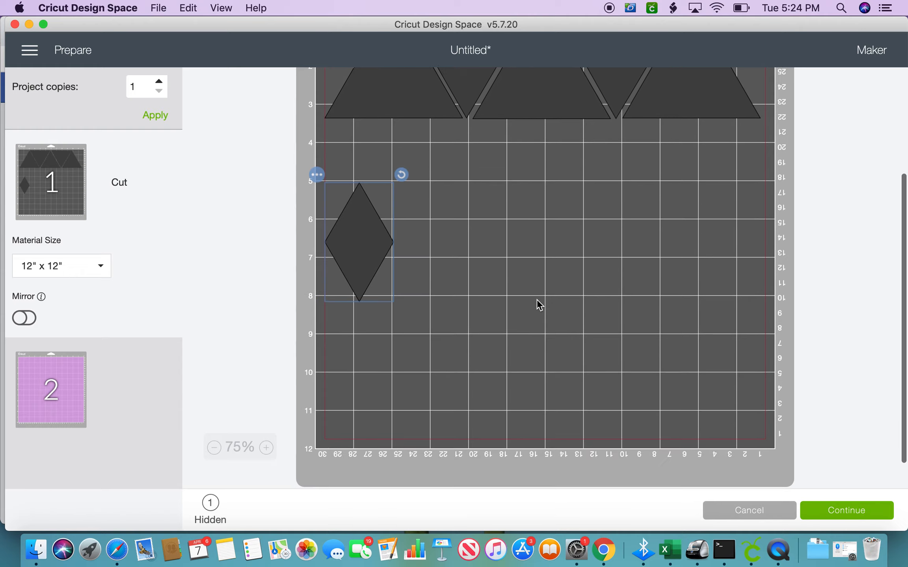
{"action": "scroll", "coordinate": [537, 300], "scroll_direction": "up", "scroll_amount": 6}
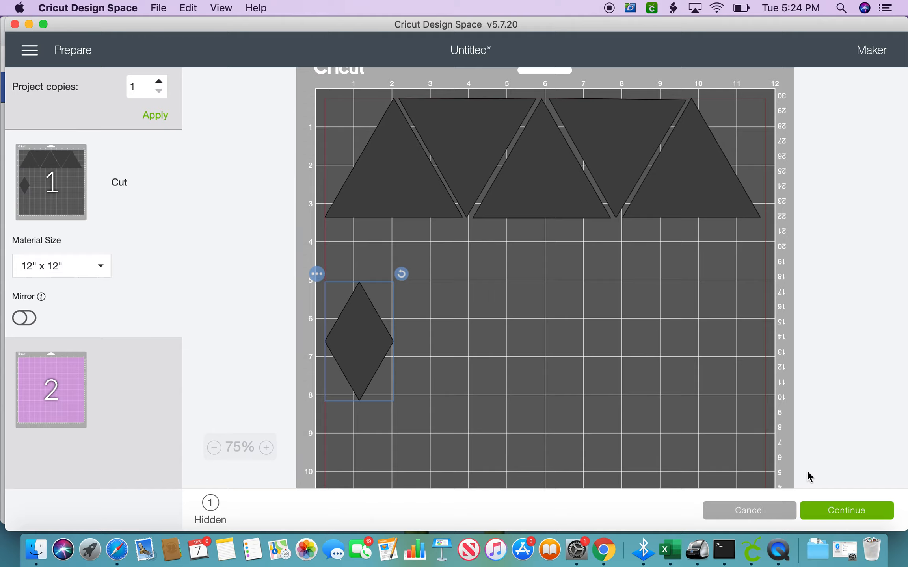
{"action": "left_click", "coordinate": [847, 511]}
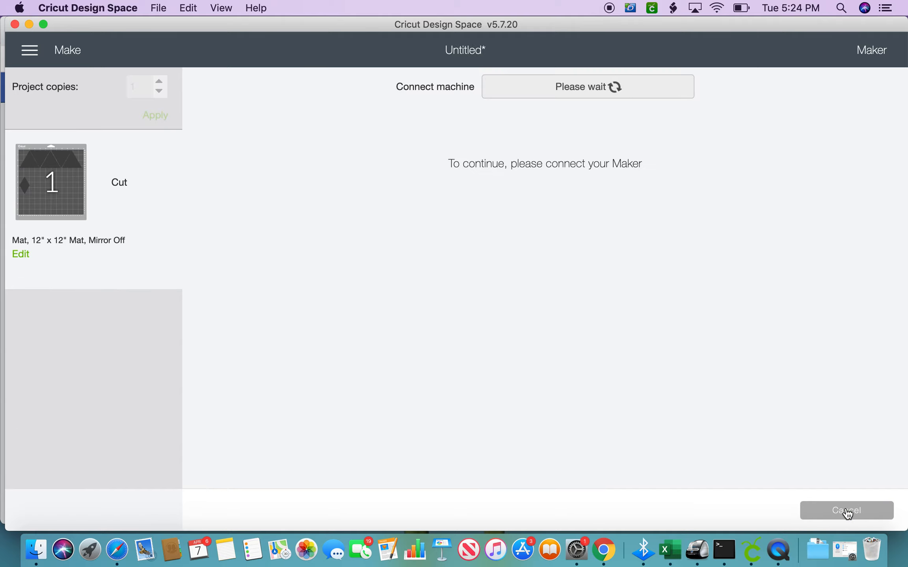